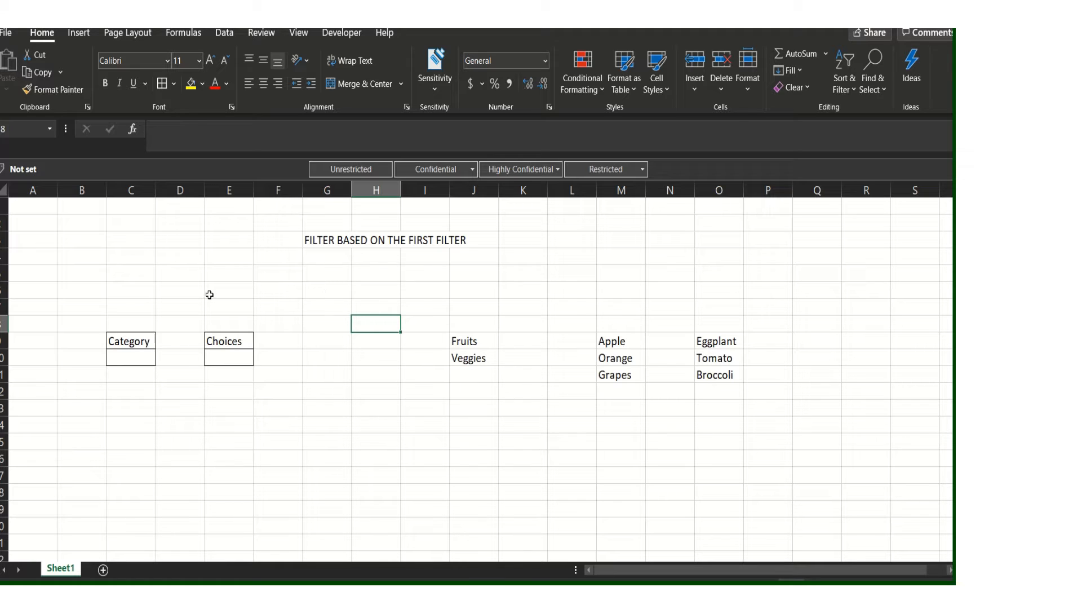
Add list data validation to the cell below Category (C10), using Fruits and Veggies in =$J$9:$J$10 as the source.
click(116, 357)
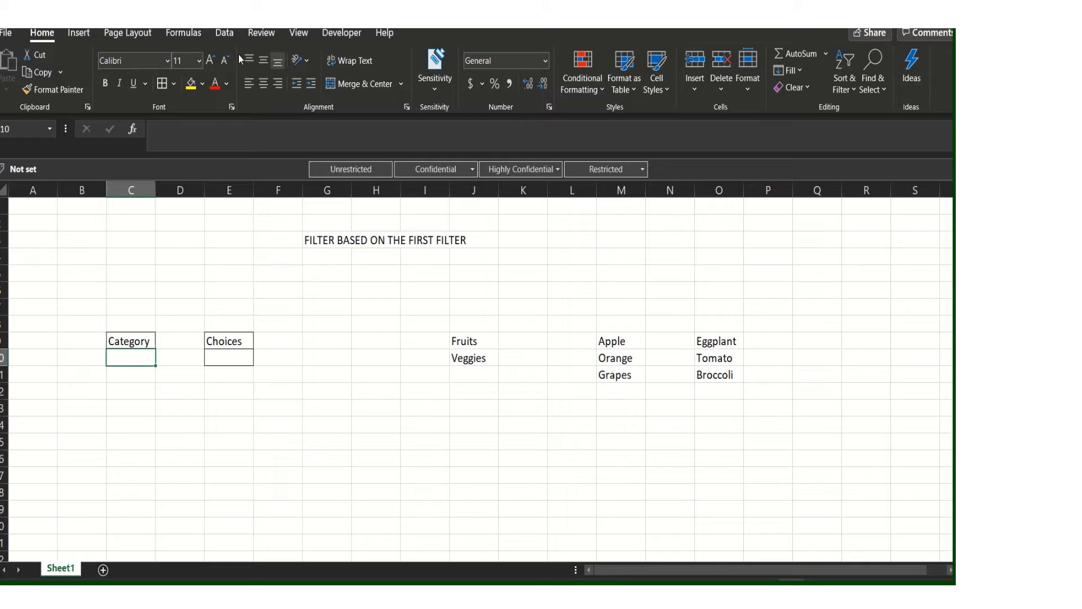
click(225, 34)
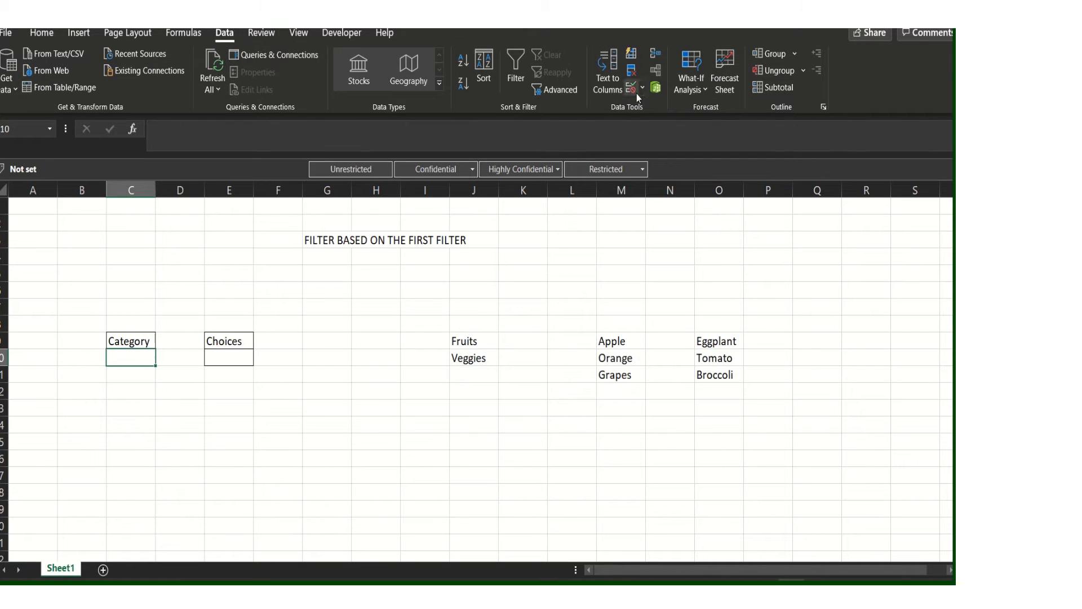
click(641, 87)
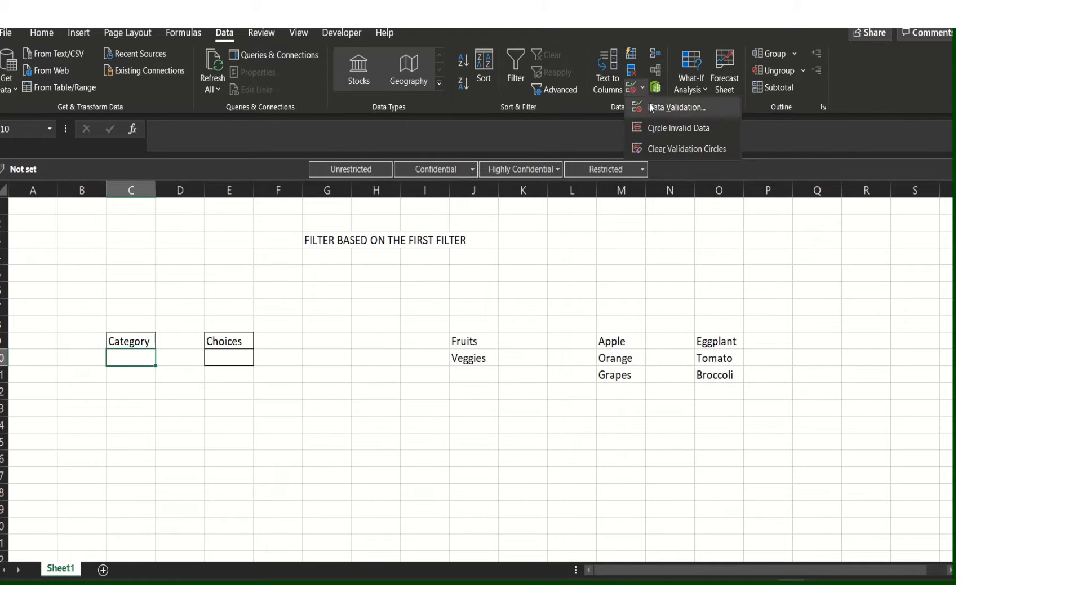
click(668, 109)
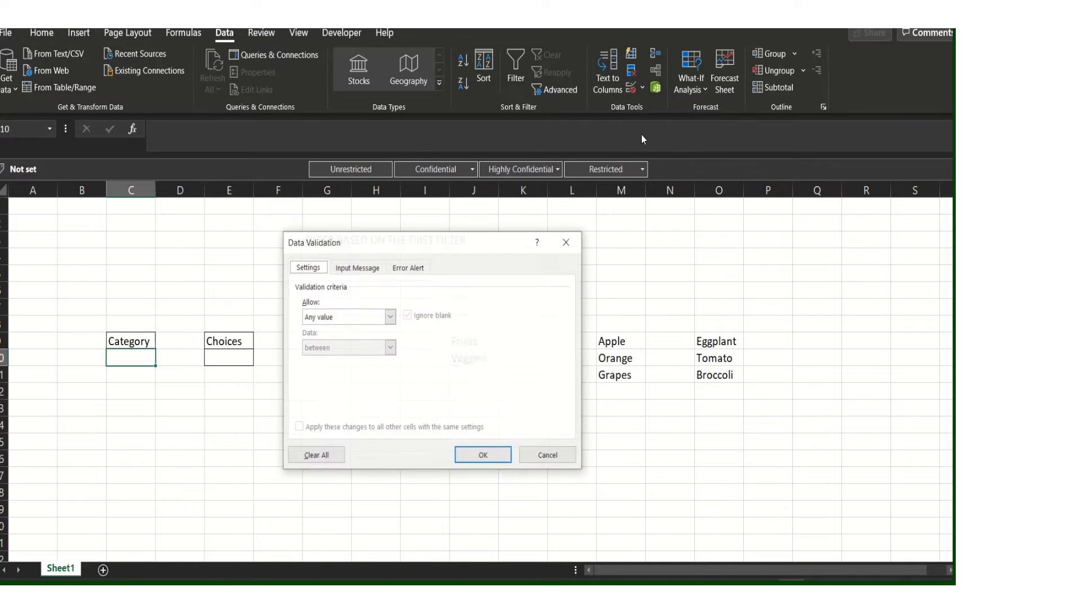
click(390, 317)
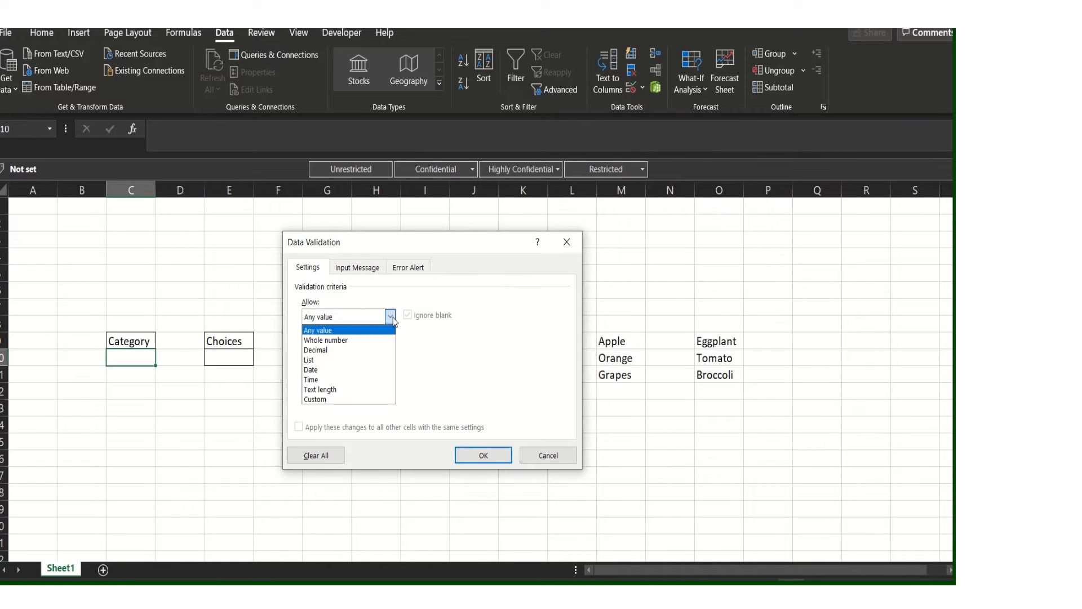
click(338, 363)
click(487, 377)
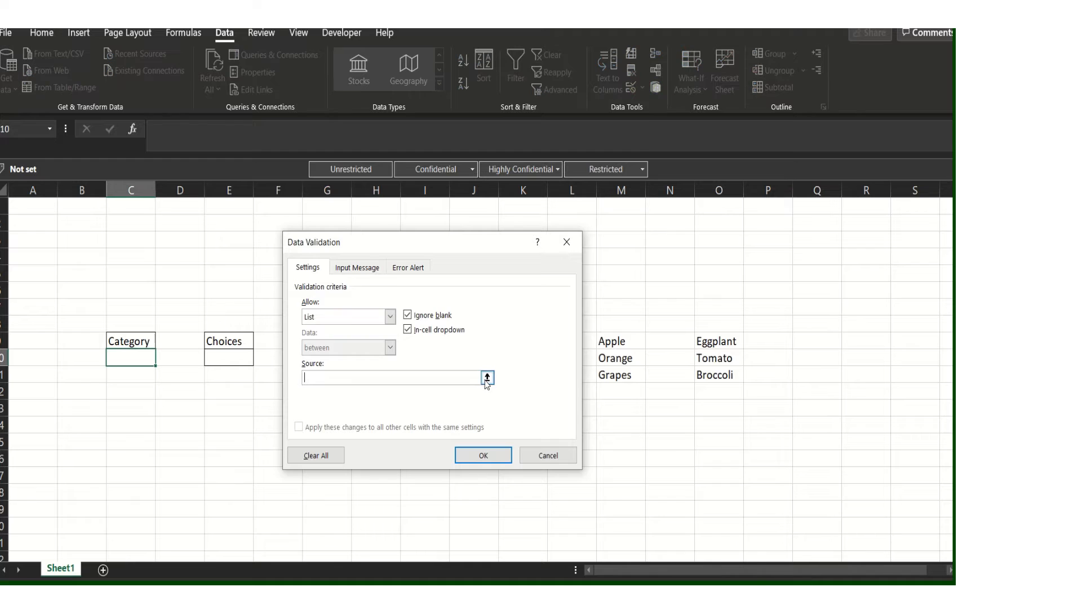
drag(483, 346, 482, 361)
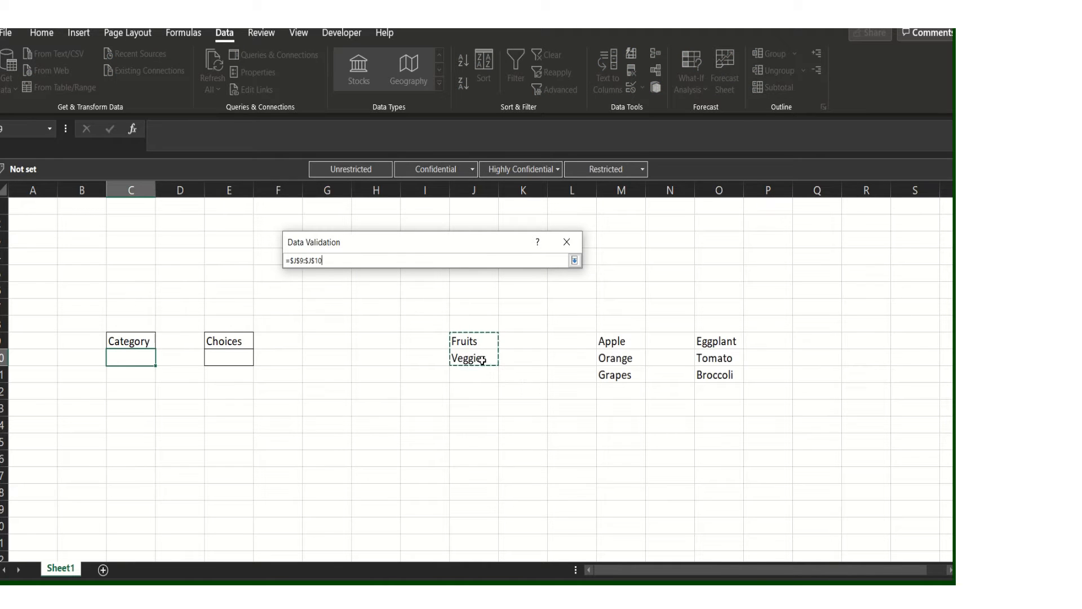
key(Return)
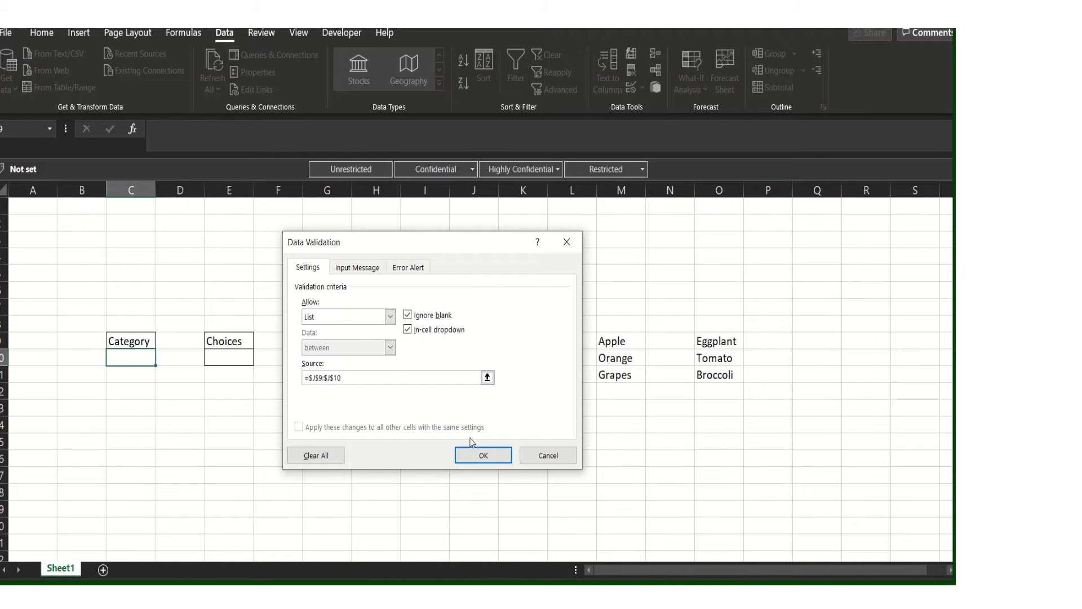
click(485, 454)
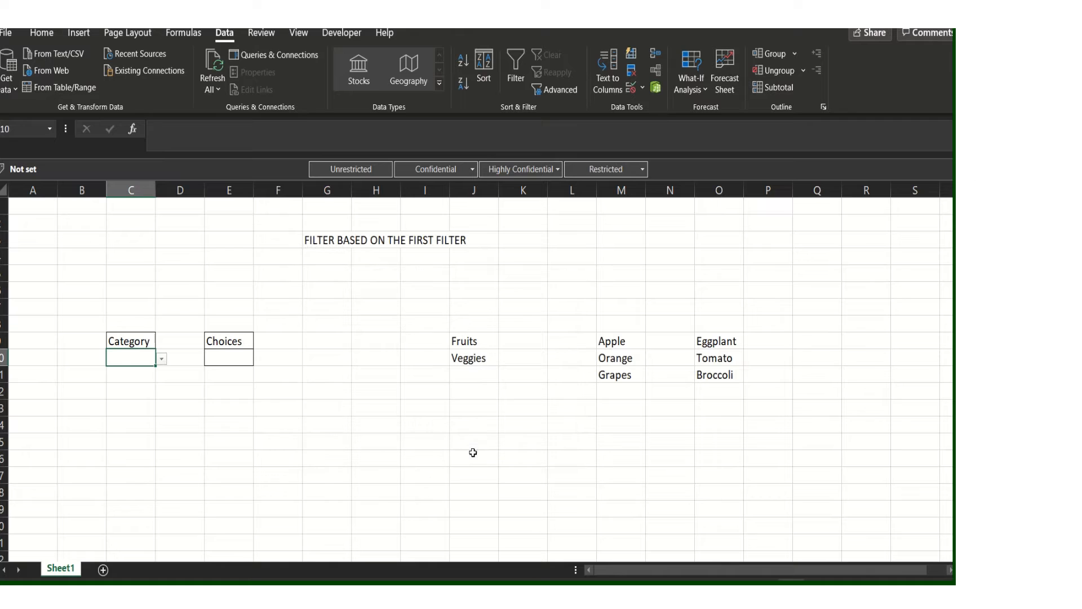
Test the Category drop-down in C10 by choosing Fruits, and leave it set to Veggies.
click(161, 359)
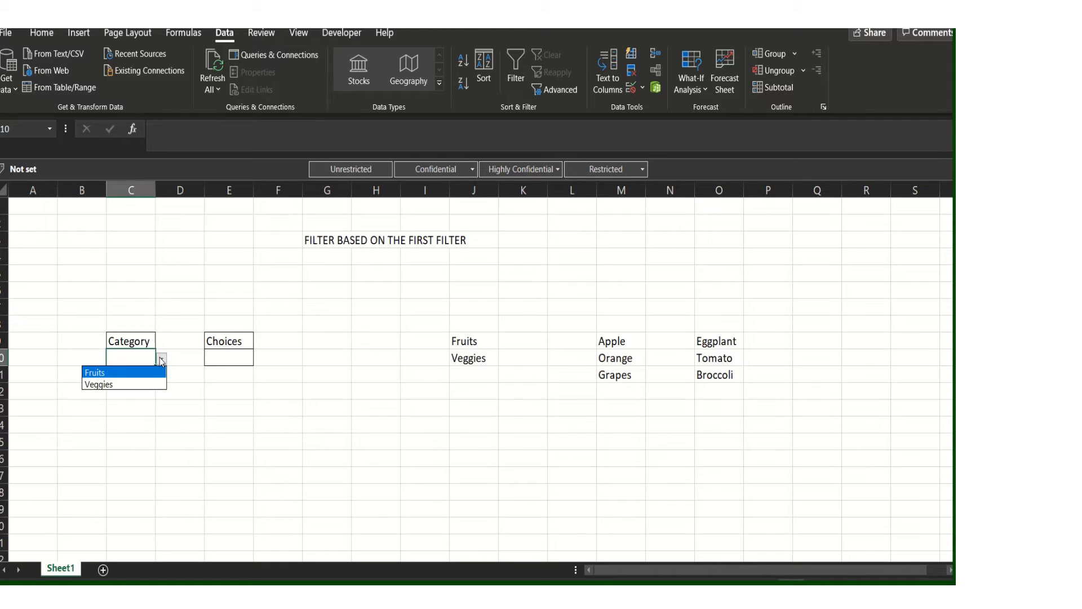
click(101, 373)
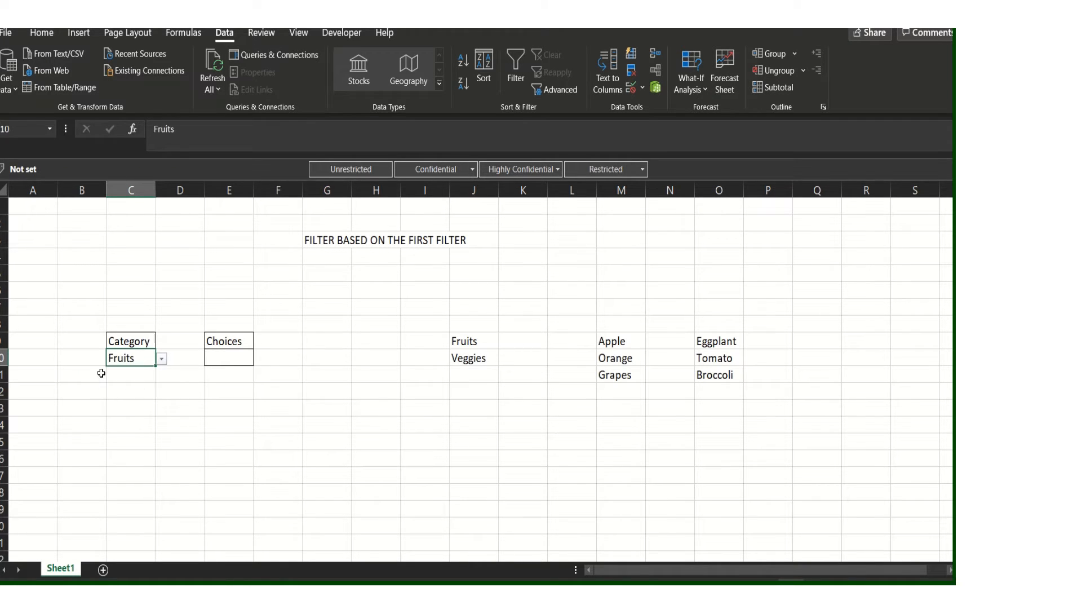
click(239, 357)
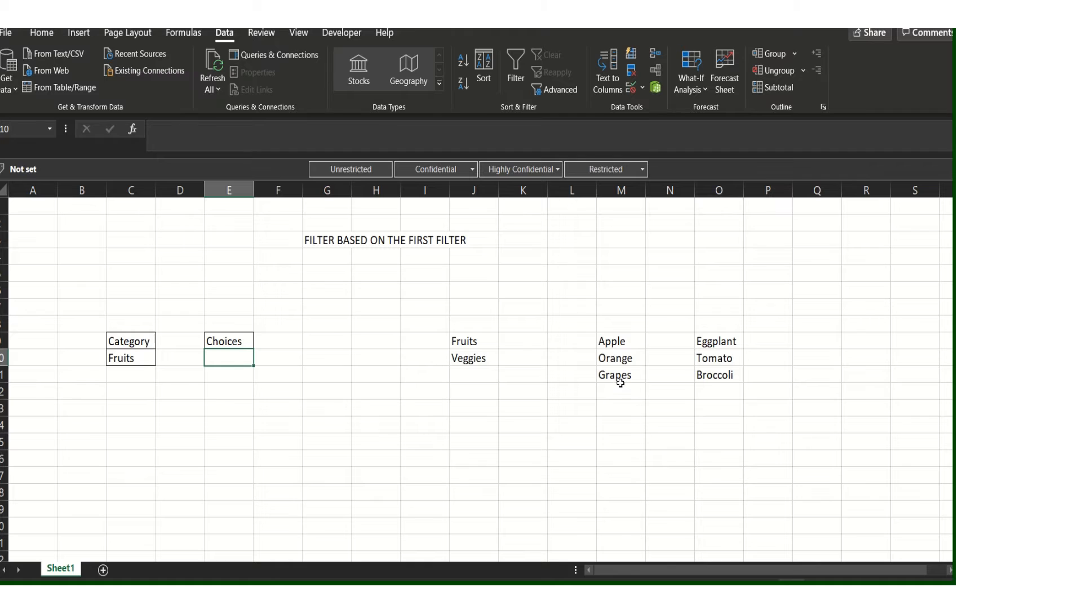
click(149, 360)
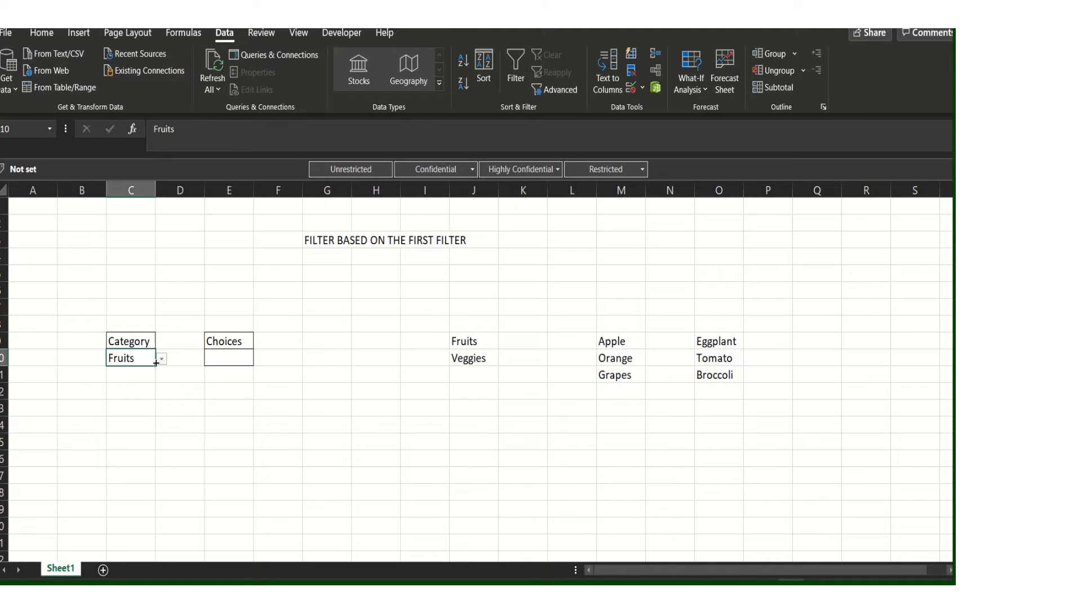
click(162, 360)
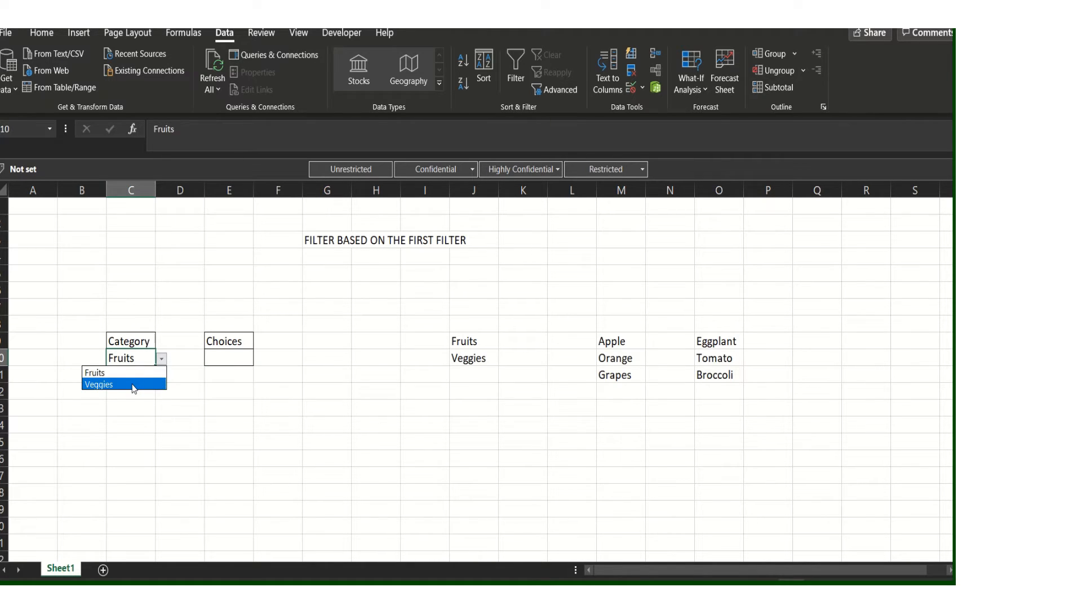
click(134, 384)
click(228, 356)
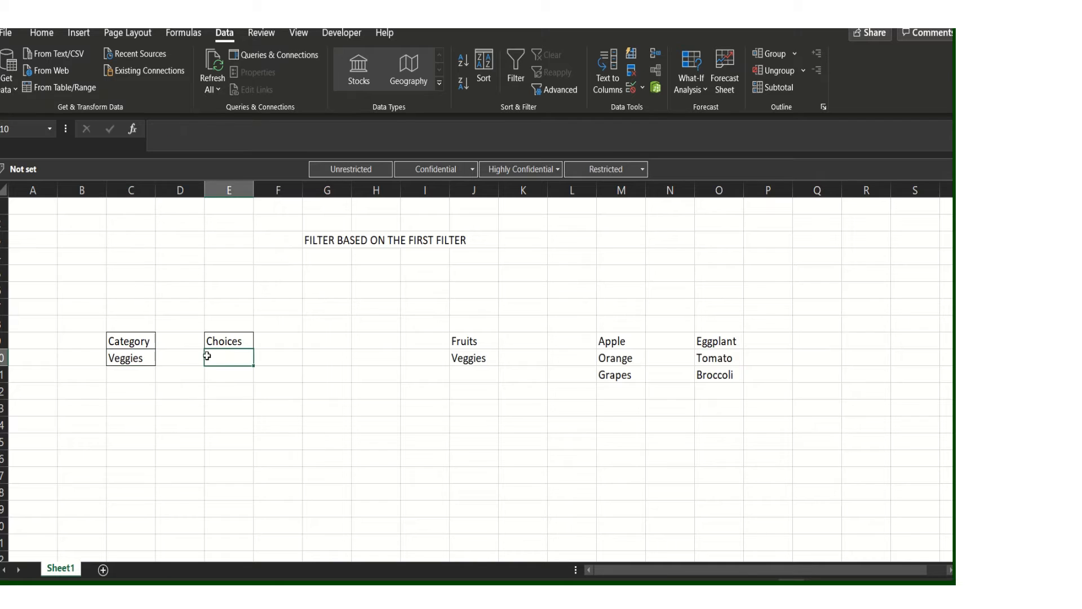
click(717, 341)
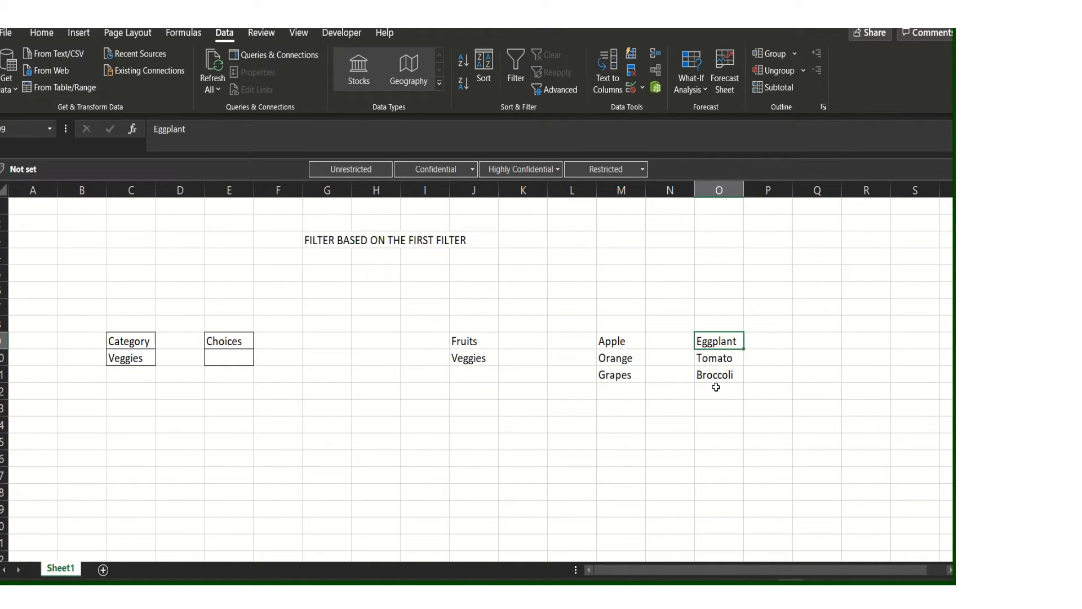
click(140, 361)
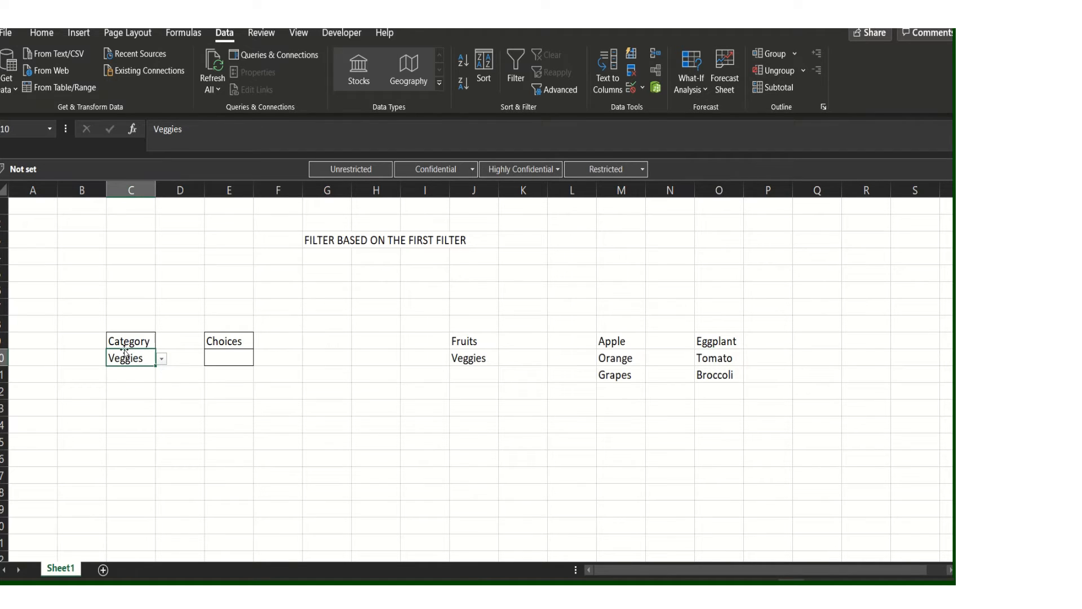
click(163, 360)
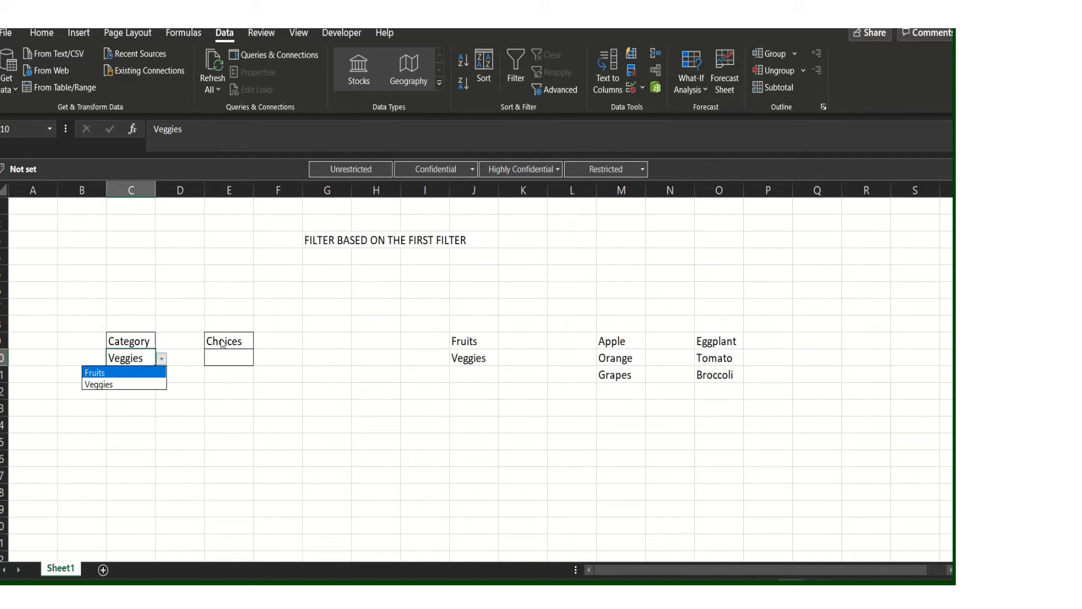
key(Escape)
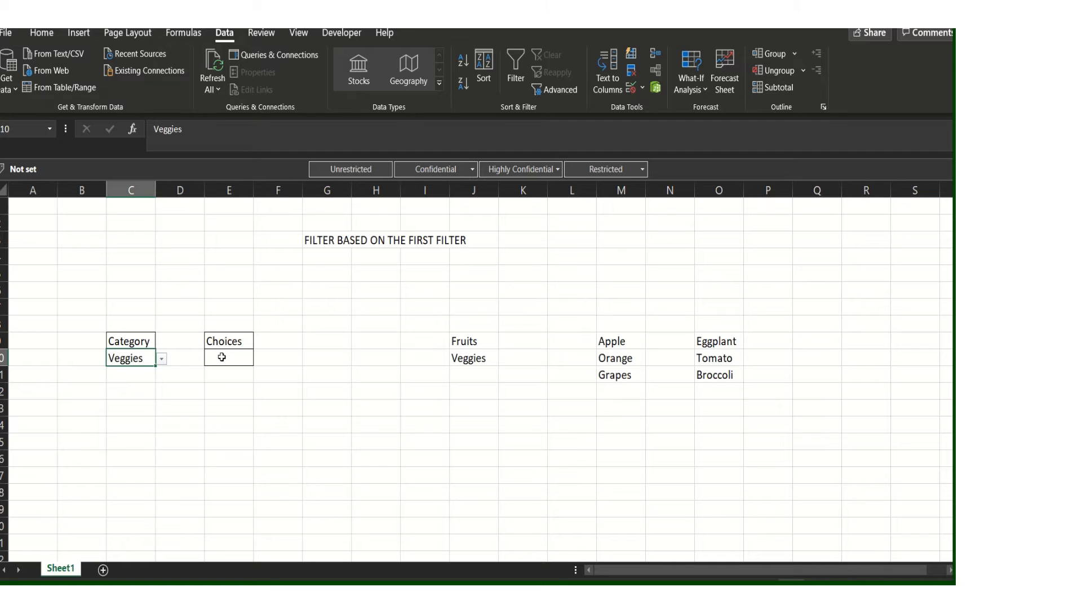
click(161, 359)
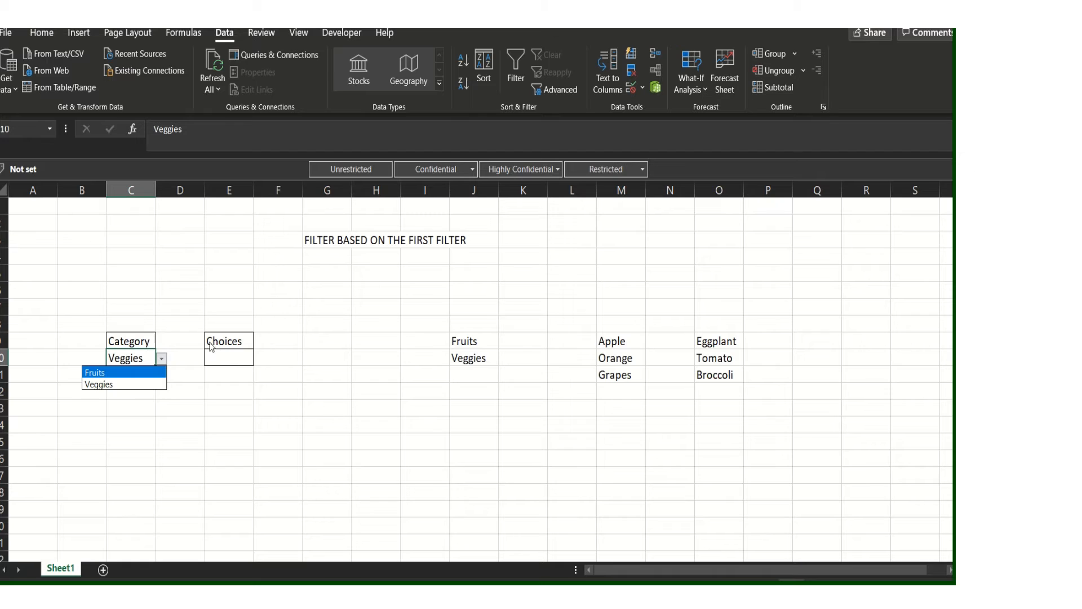
key(Escape)
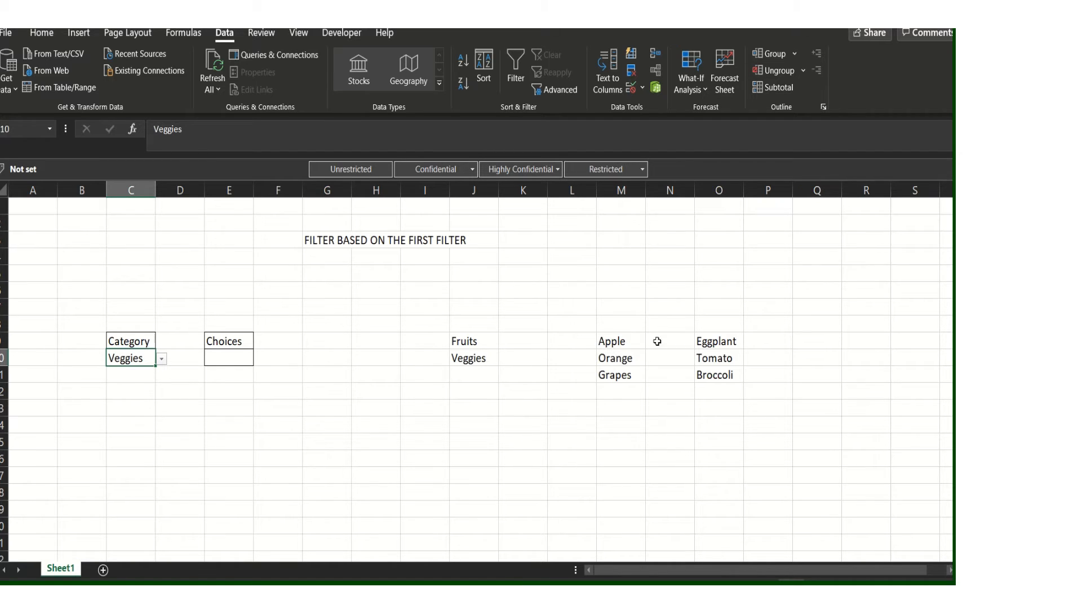
click(614, 340)
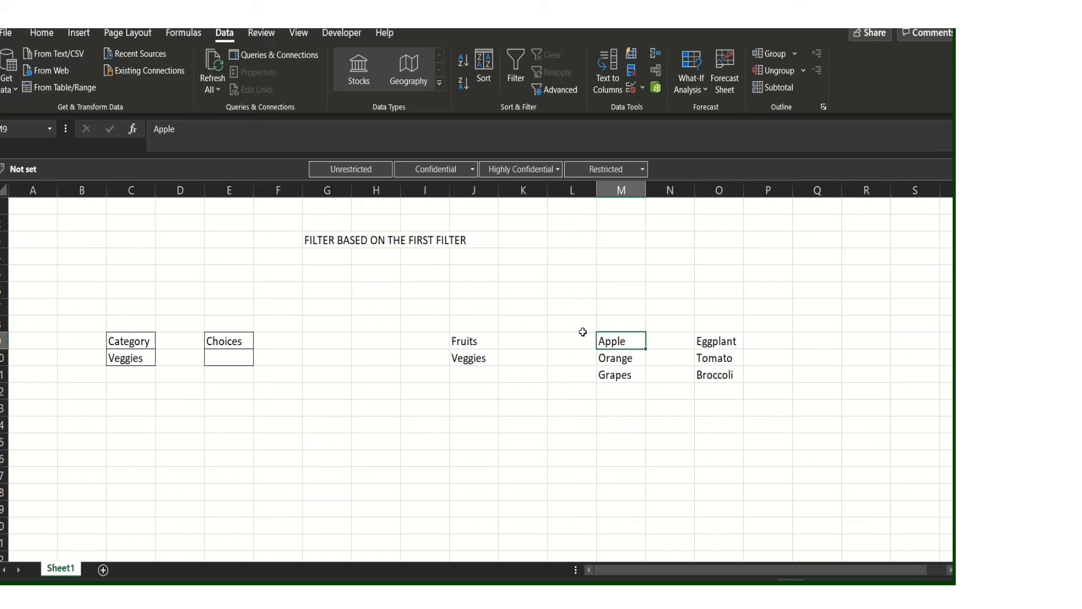
click(583, 328)
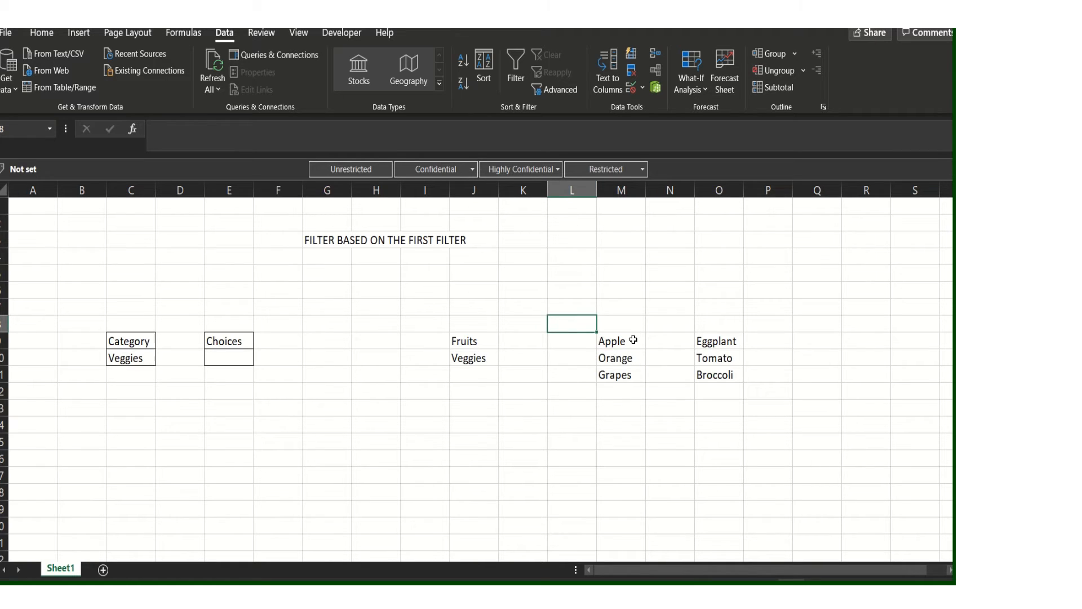
drag(638, 337, 631, 374)
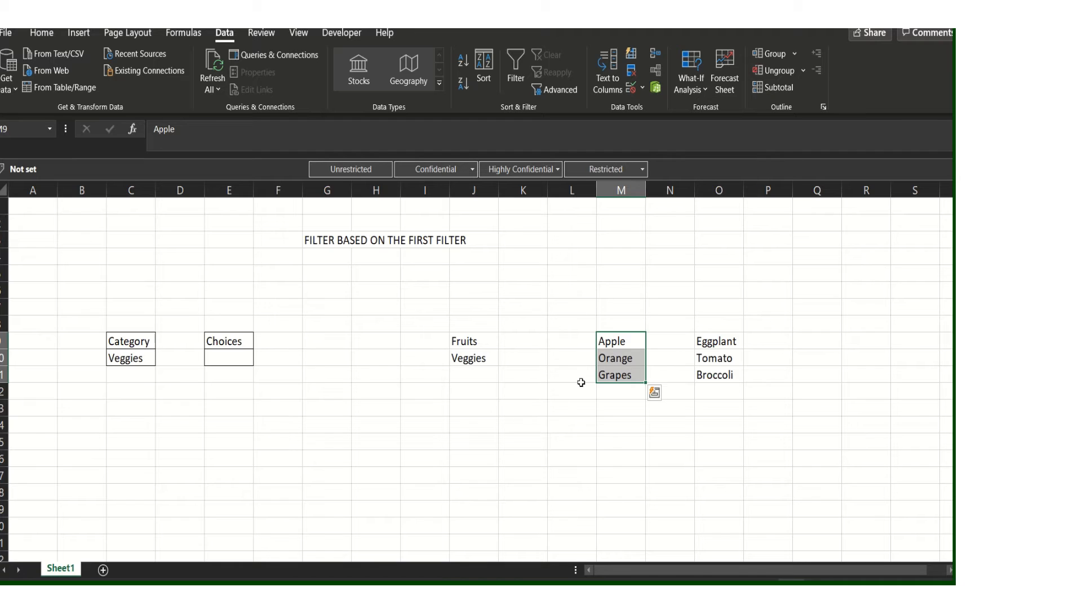
click(553, 319)
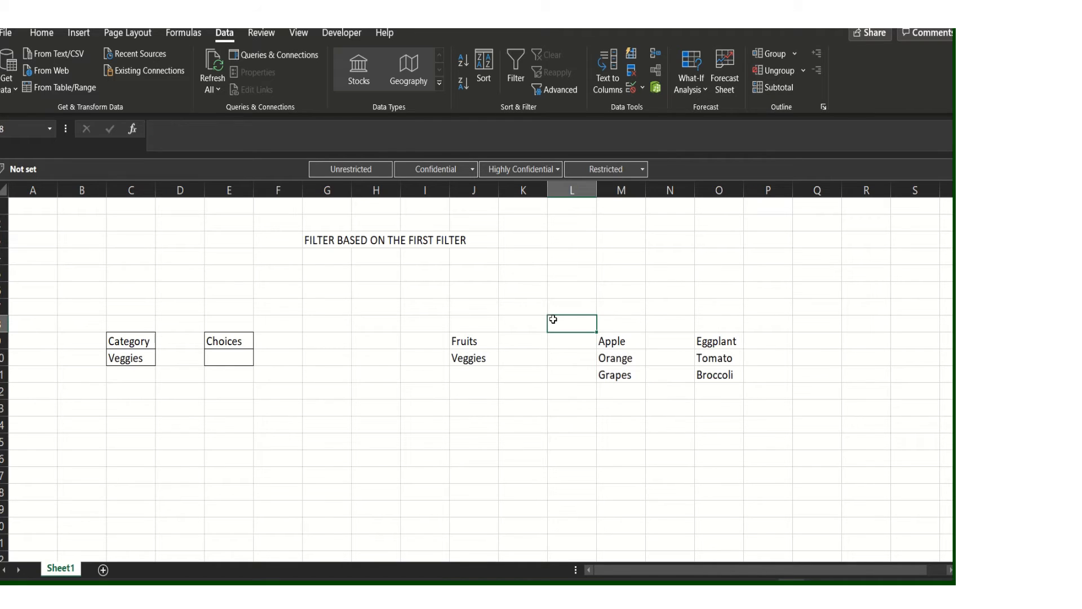
Name the range M9:M11, containing Apple, Orange and Grapes, Fruits to match its category.
drag(635, 341, 637, 372)
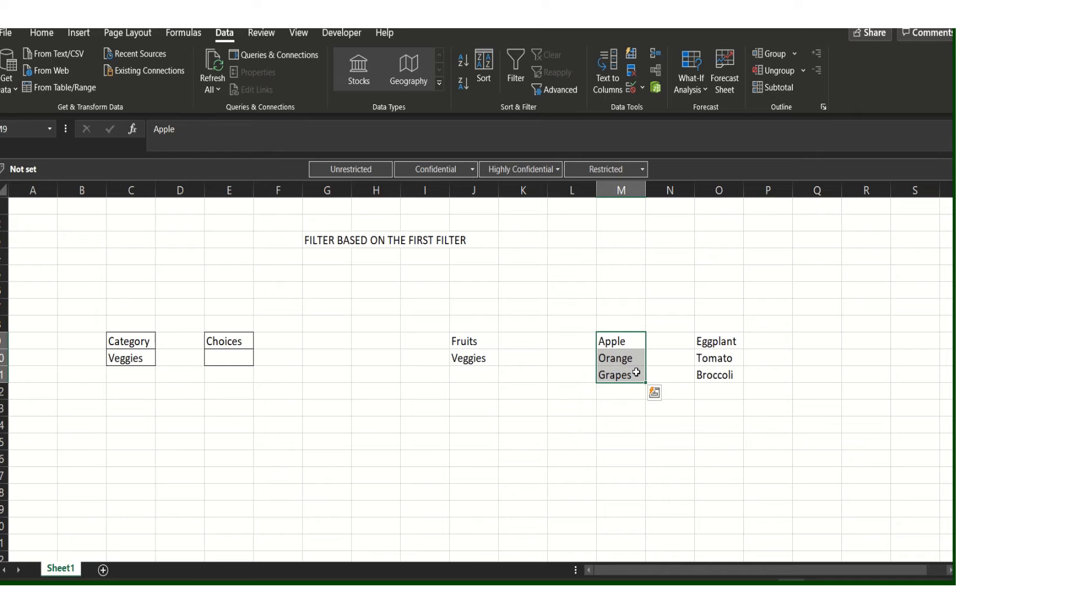
click(27, 129)
text(FRUIT)
key(Return)
Name the range O9:O11, containing Eggplant, Tomato and Broccoli, Veggies.
click(723, 344)
drag(723, 345, 726, 373)
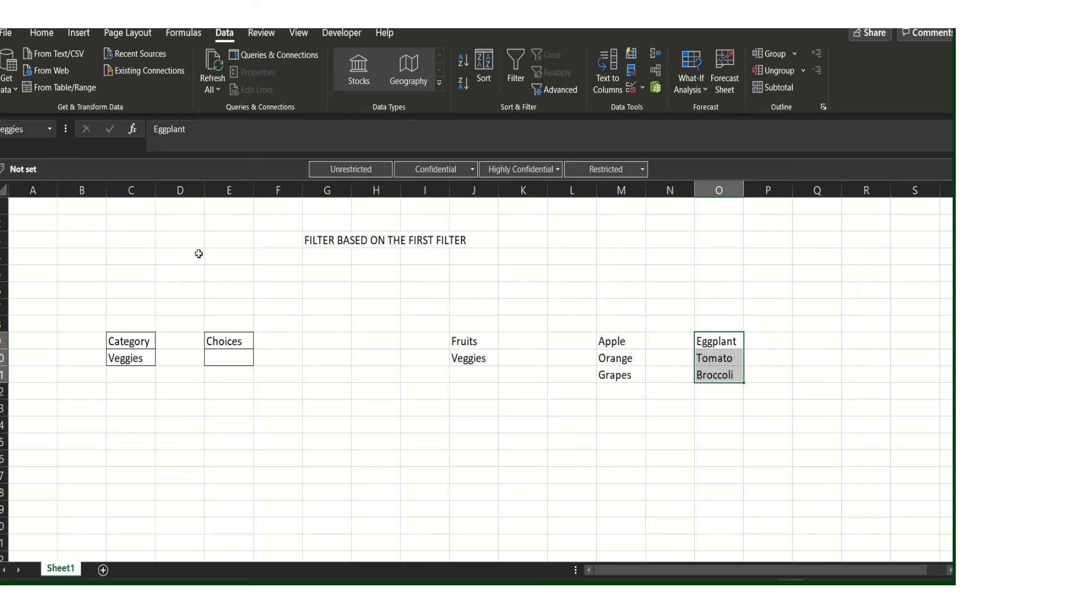
click(545, 346)
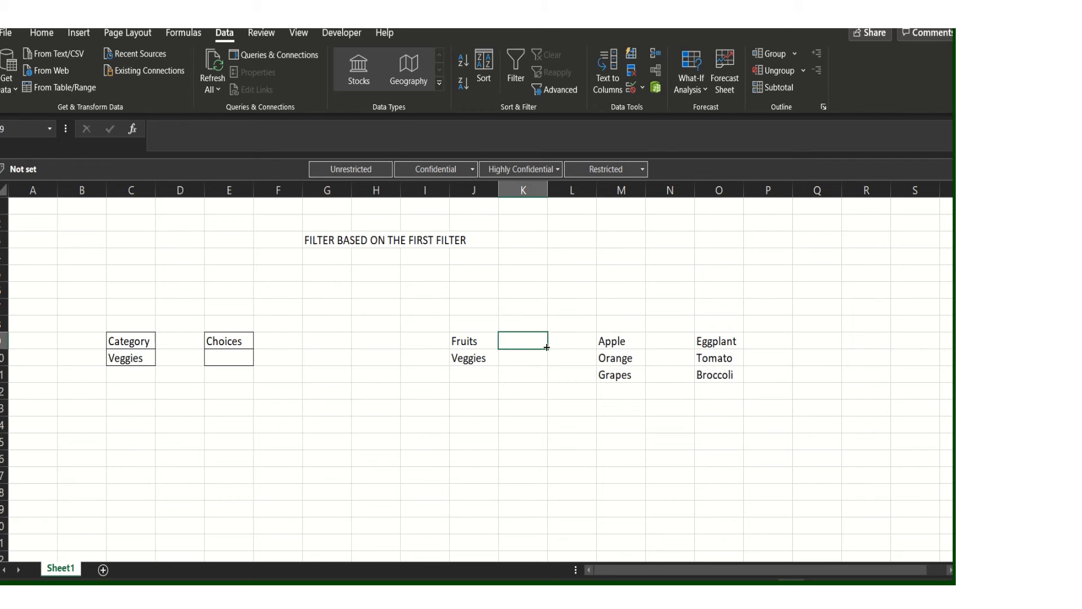
Add list data validation to the cell below Choices (E10), using =INDIRECT($C$10) as the source.
click(242, 359)
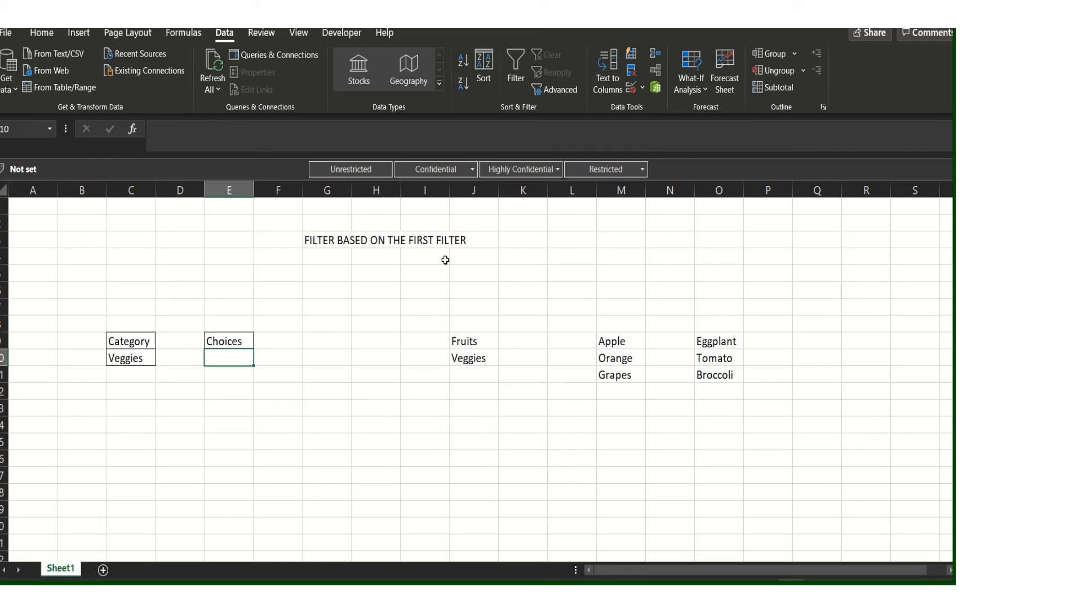
click(643, 95)
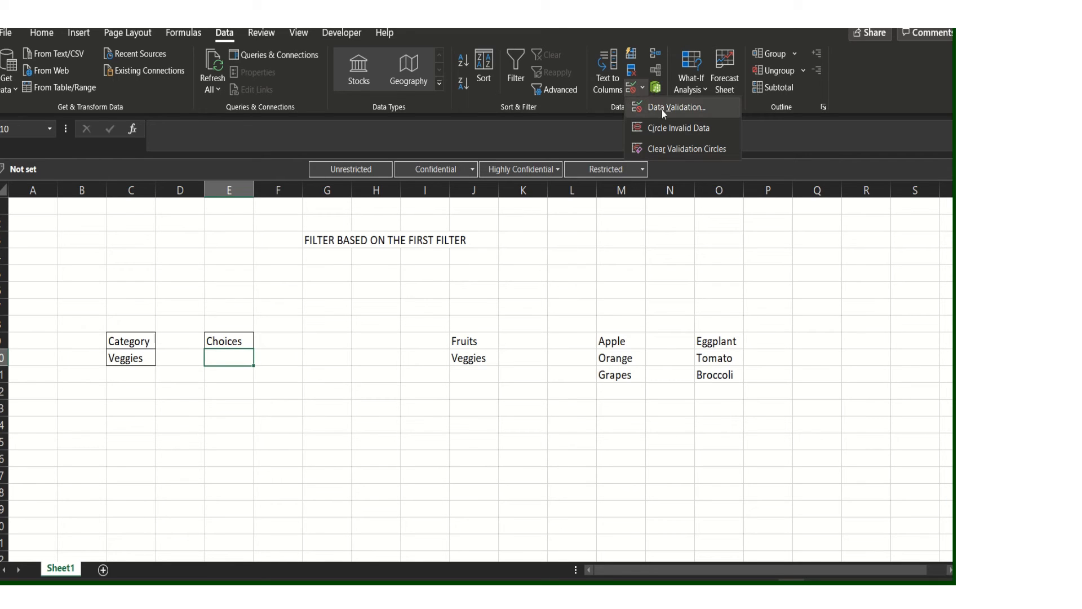
click(662, 109)
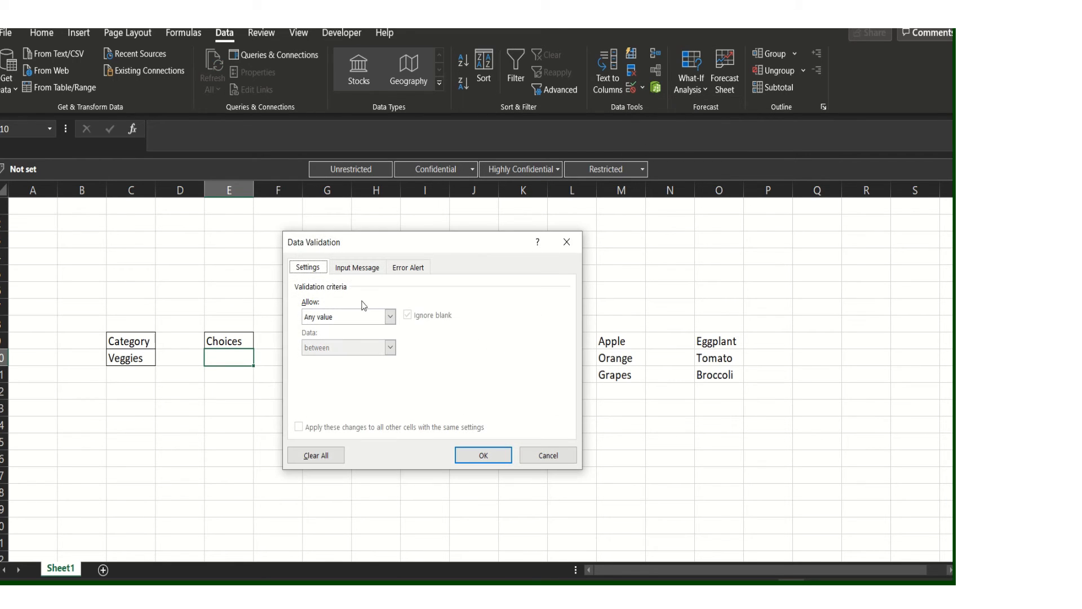
click(390, 316)
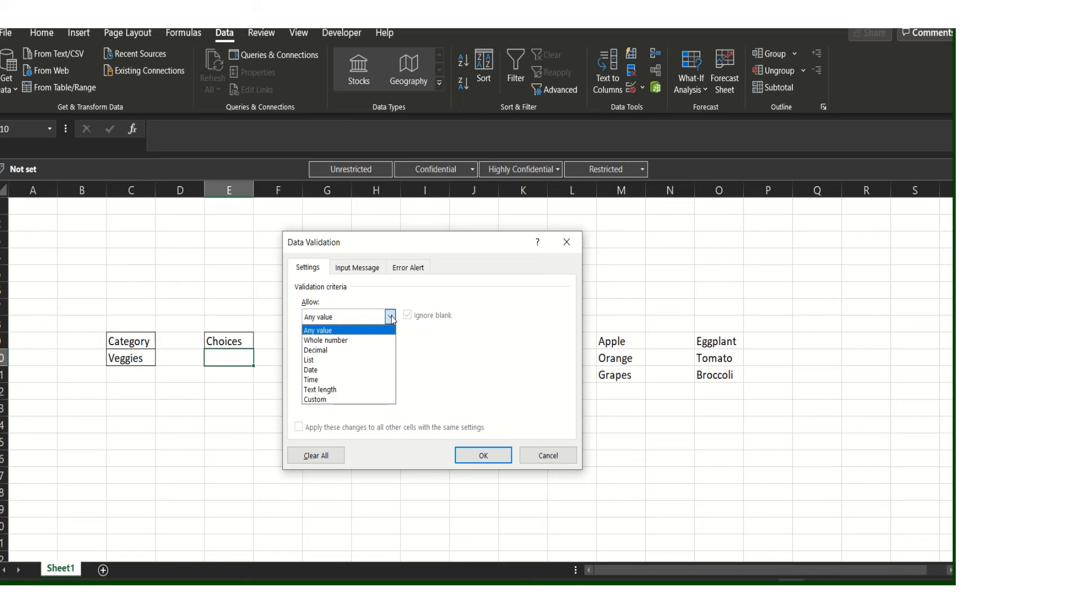
click(357, 360)
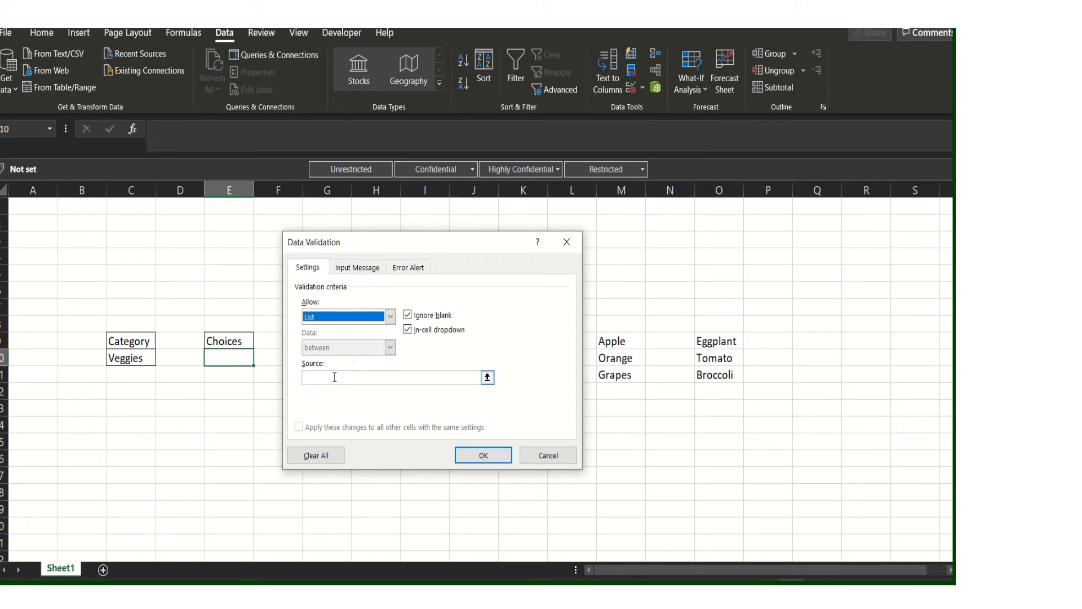
click(334, 377)
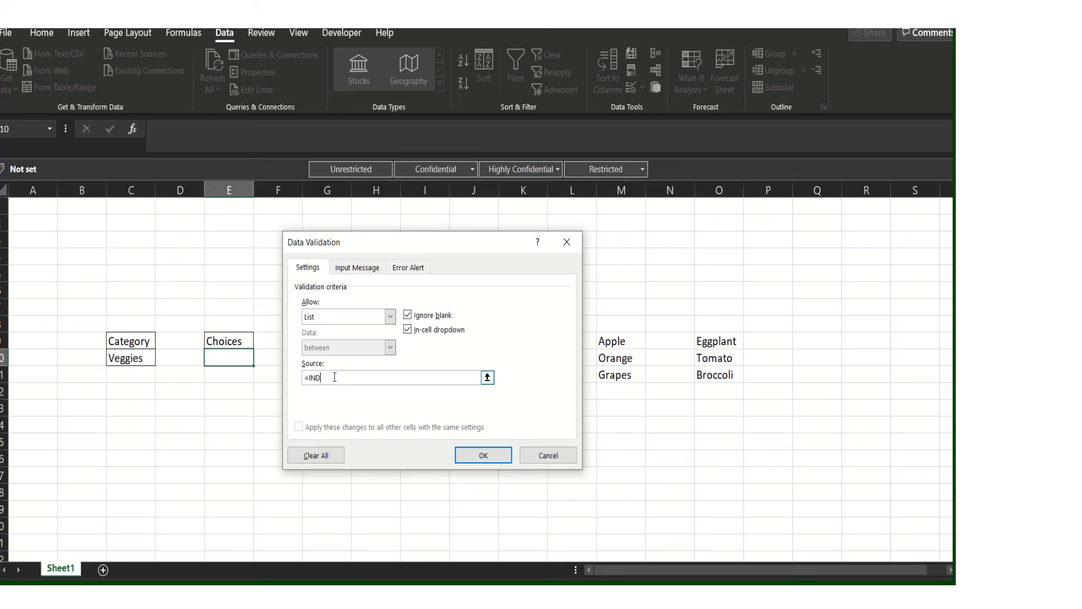
text(T()
click(487, 377)
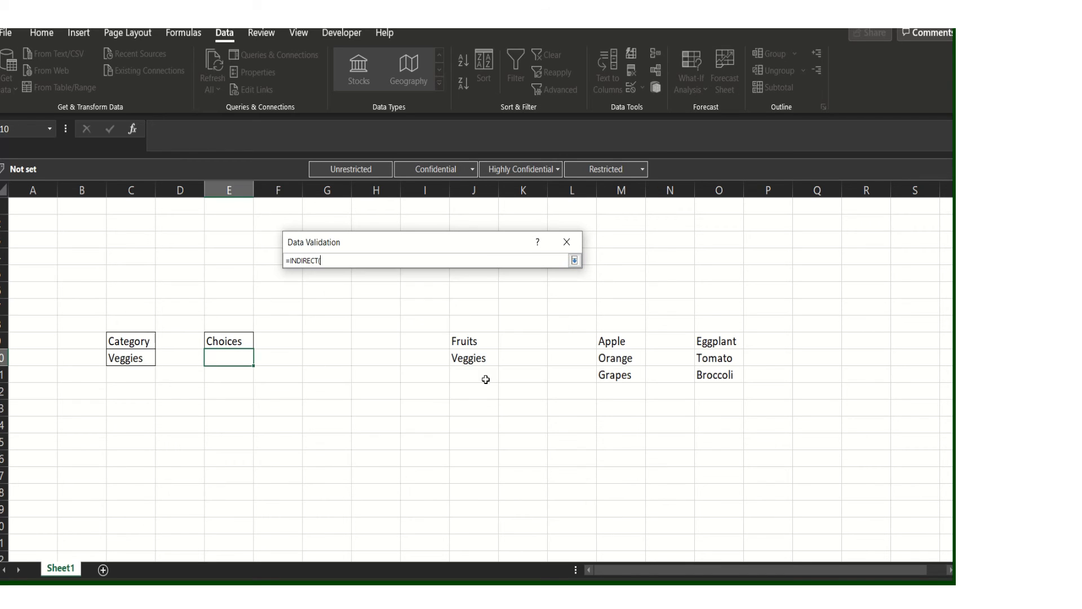
click(140, 359)
text())
key(Return)
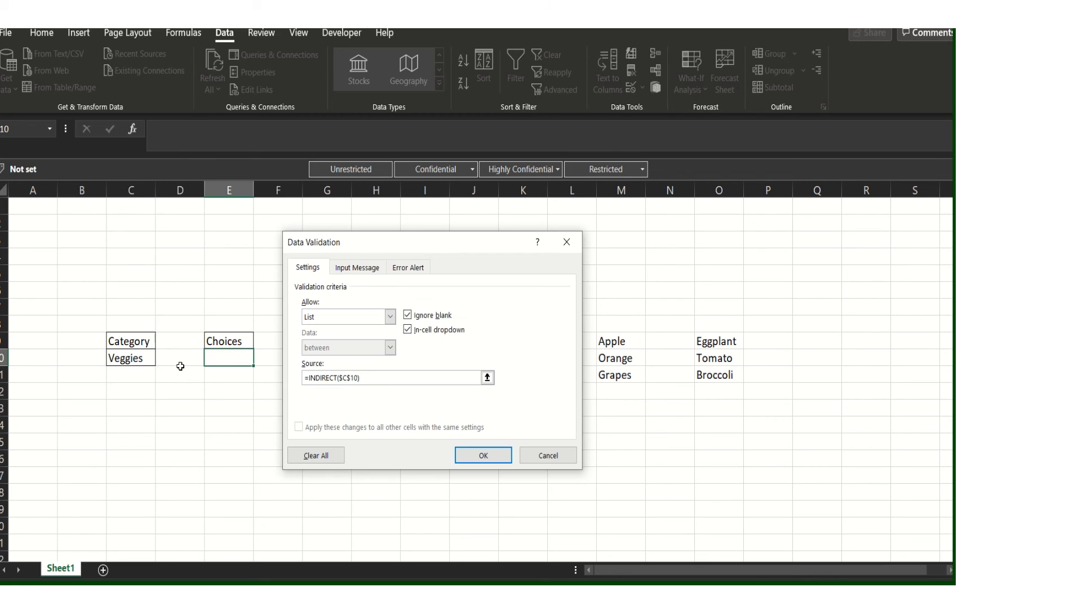
key(Return)
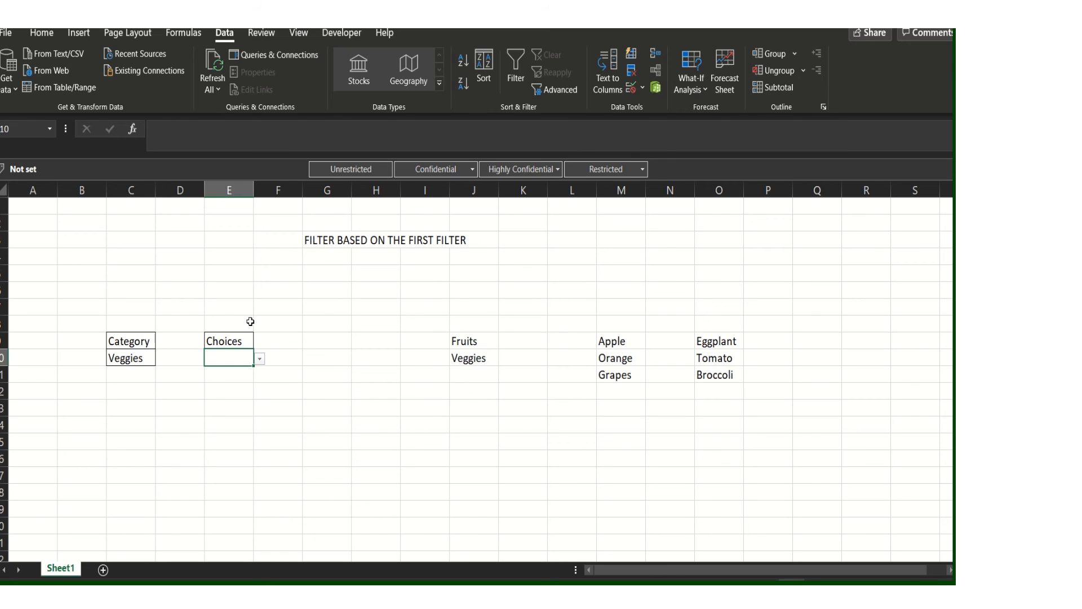
click(250, 321)
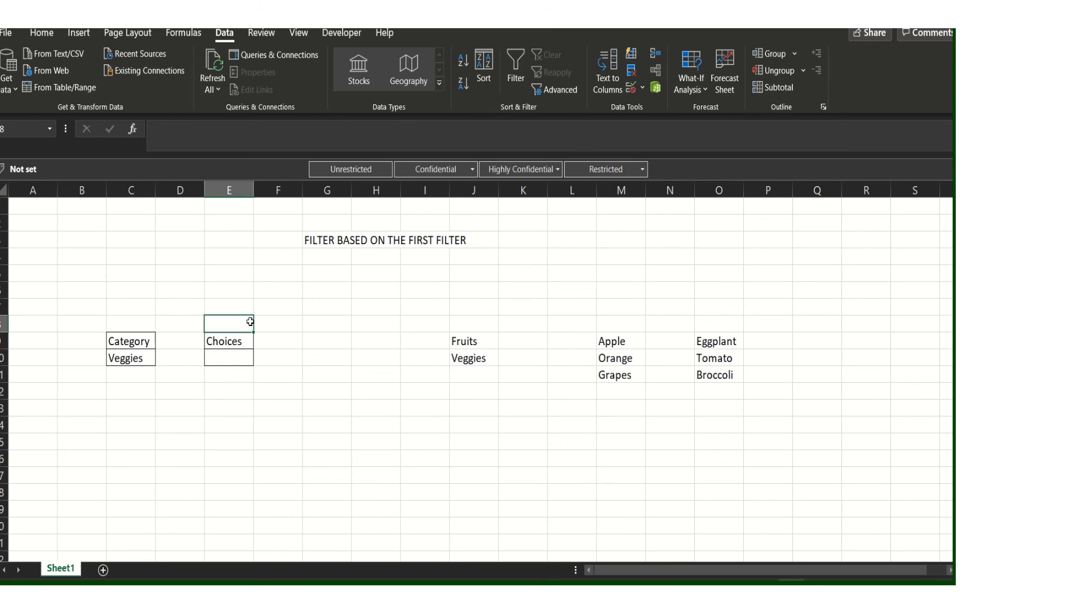
Set the Category in C10 to Fruits and check the options in the Choices list in E10 without picking one.
click(155, 361)
click(161, 359)
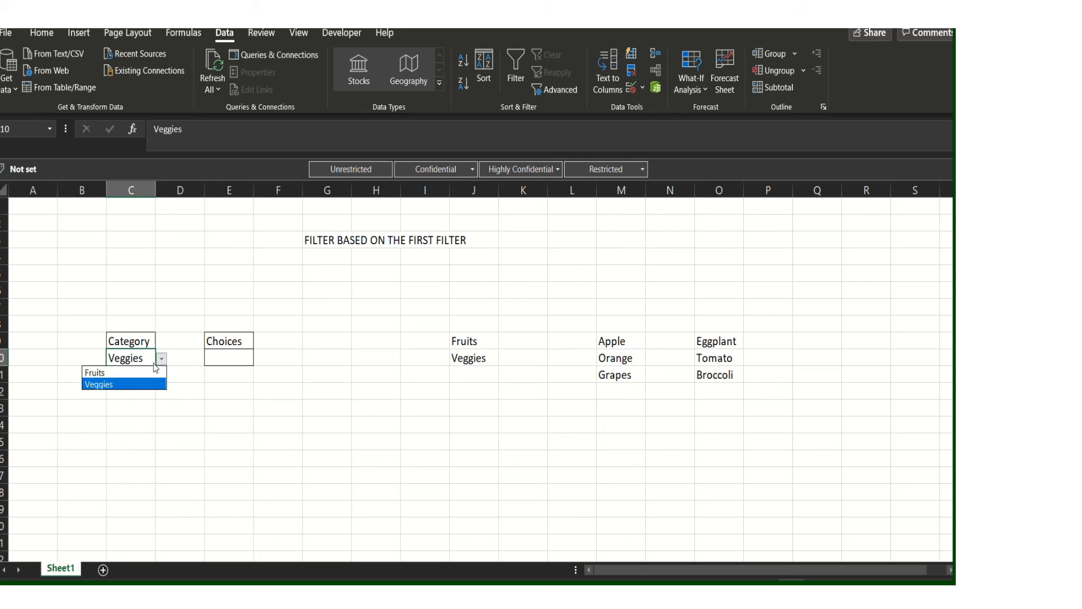
click(143, 372)
click(239, 357)
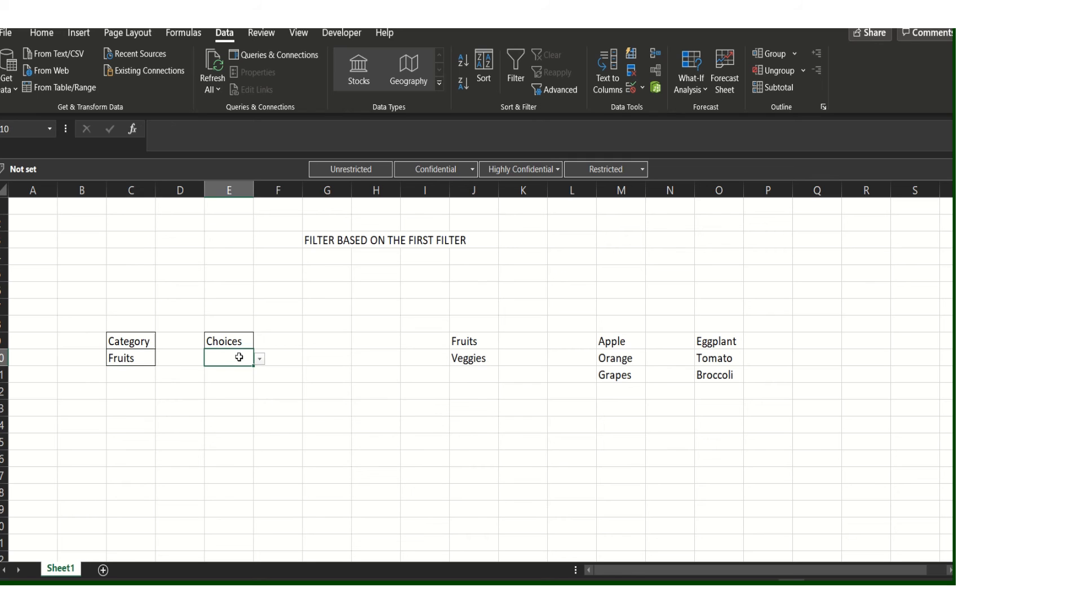
click(260, 359)
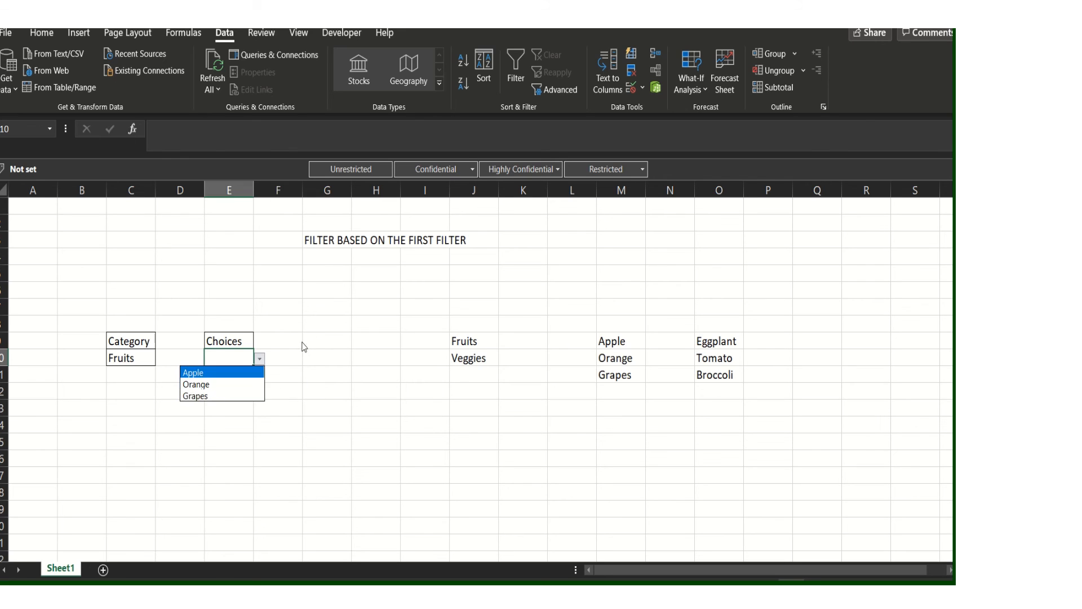
key(Escape)
Switch the Category in C10 to Veggies and check the Choices list in E10 again, leaving it empty.
click(137, 358)
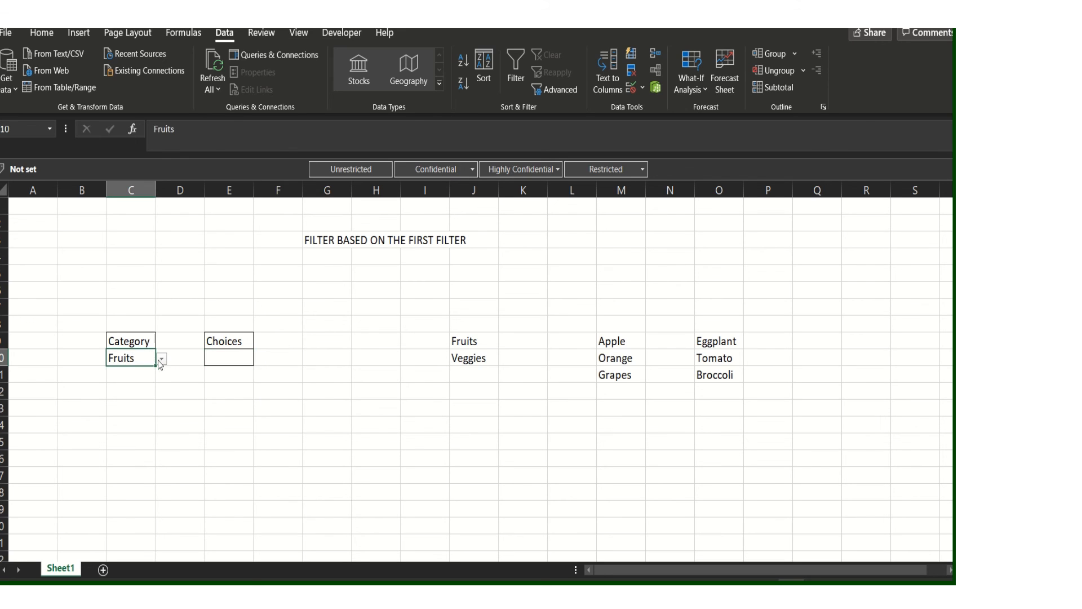
click(161, 359)
click(134, 384)
click(247, 360)
click(260, 359)
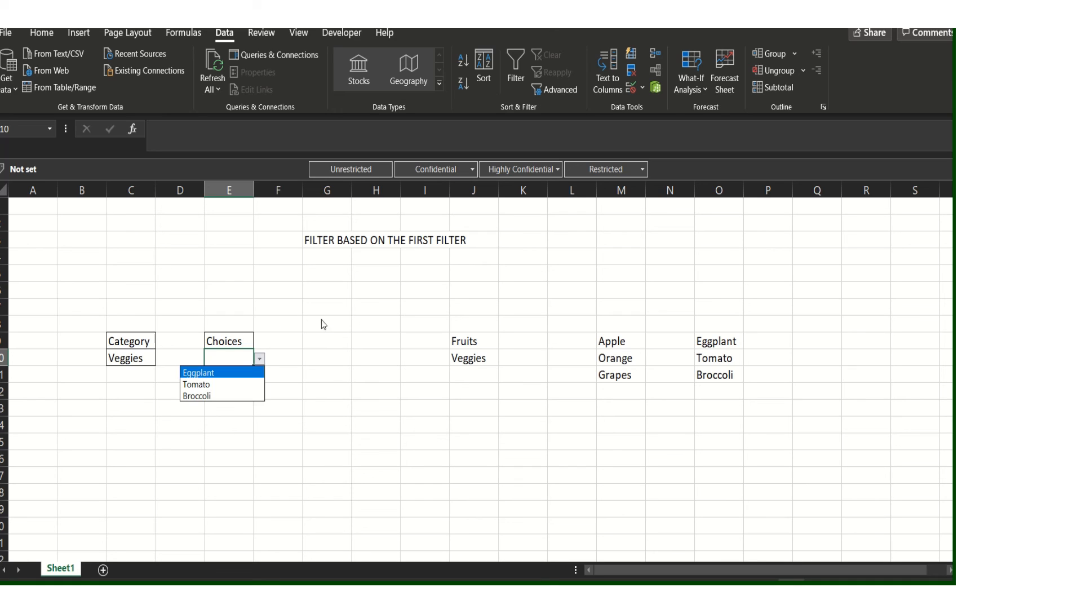
key(Escape)
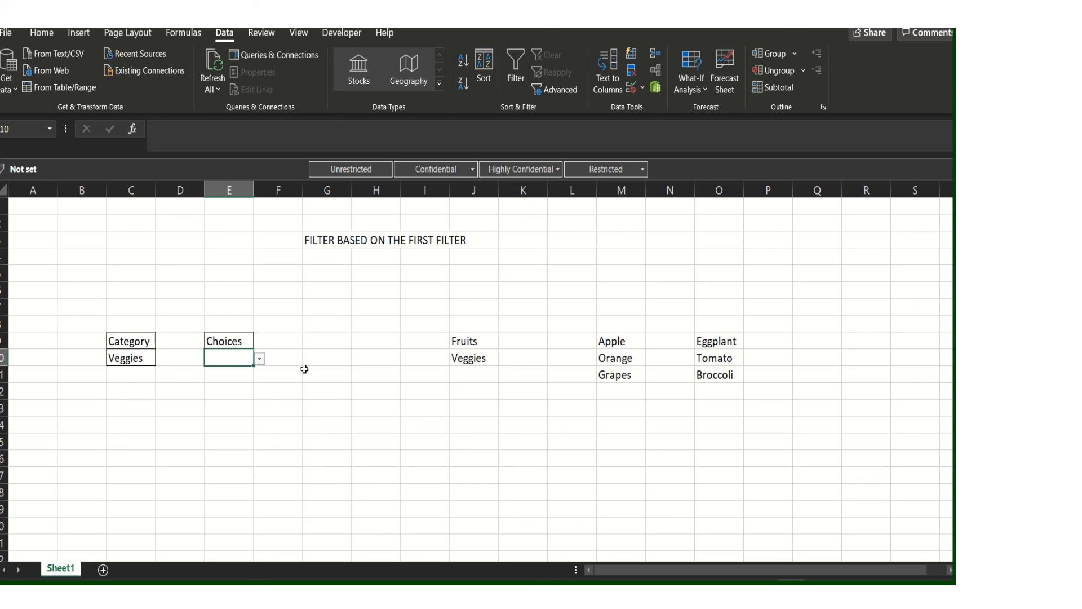
Set the Category in C10 back to Fruits and select the empty Choices cell E10.
click(138, 359)
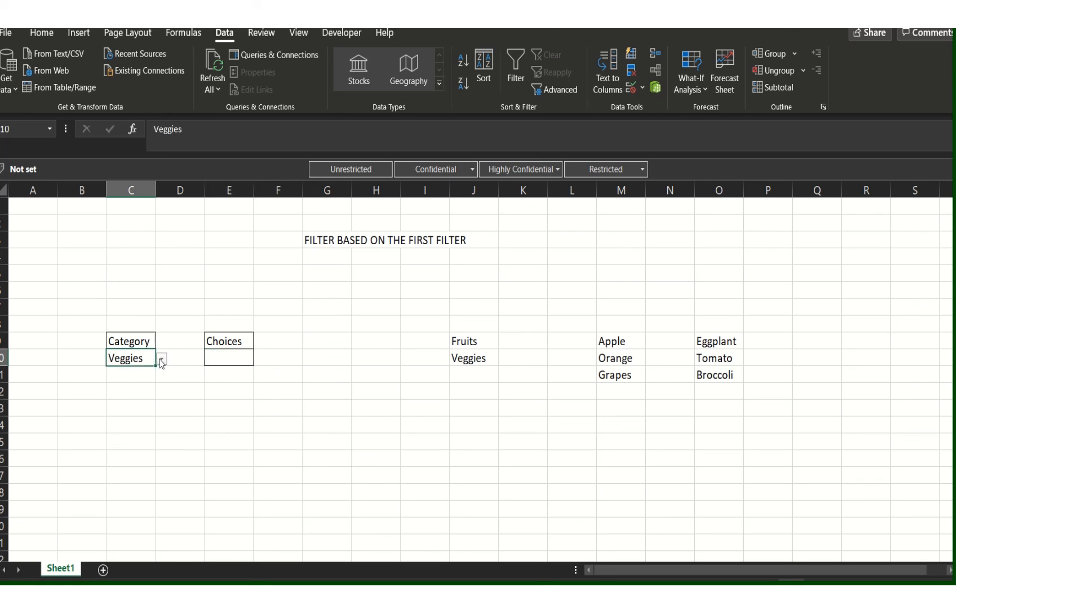
click(161, 358)
click(140, 374)
click(221, 358)
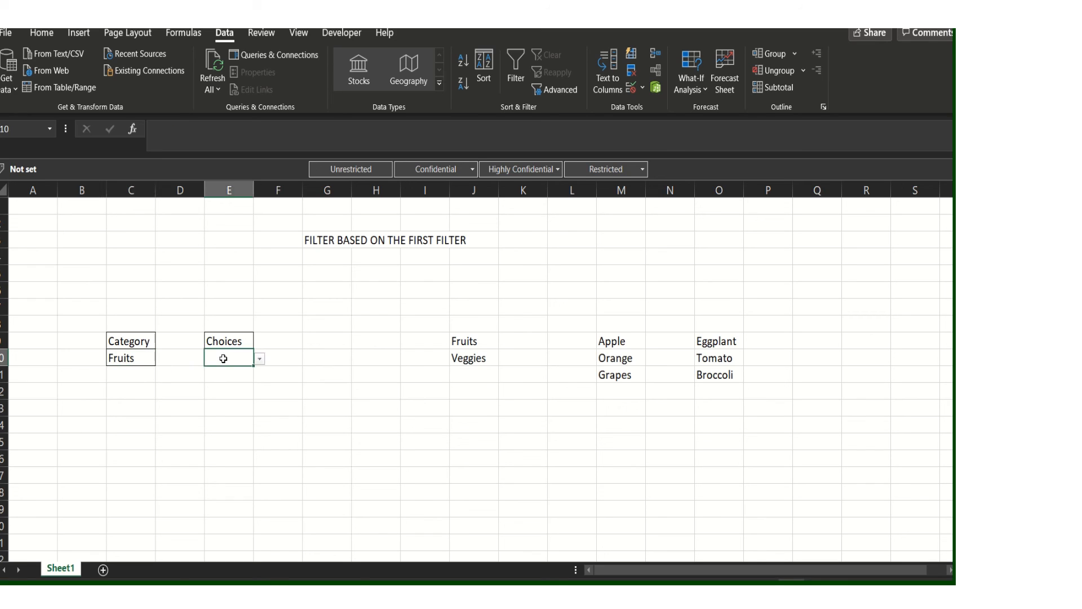